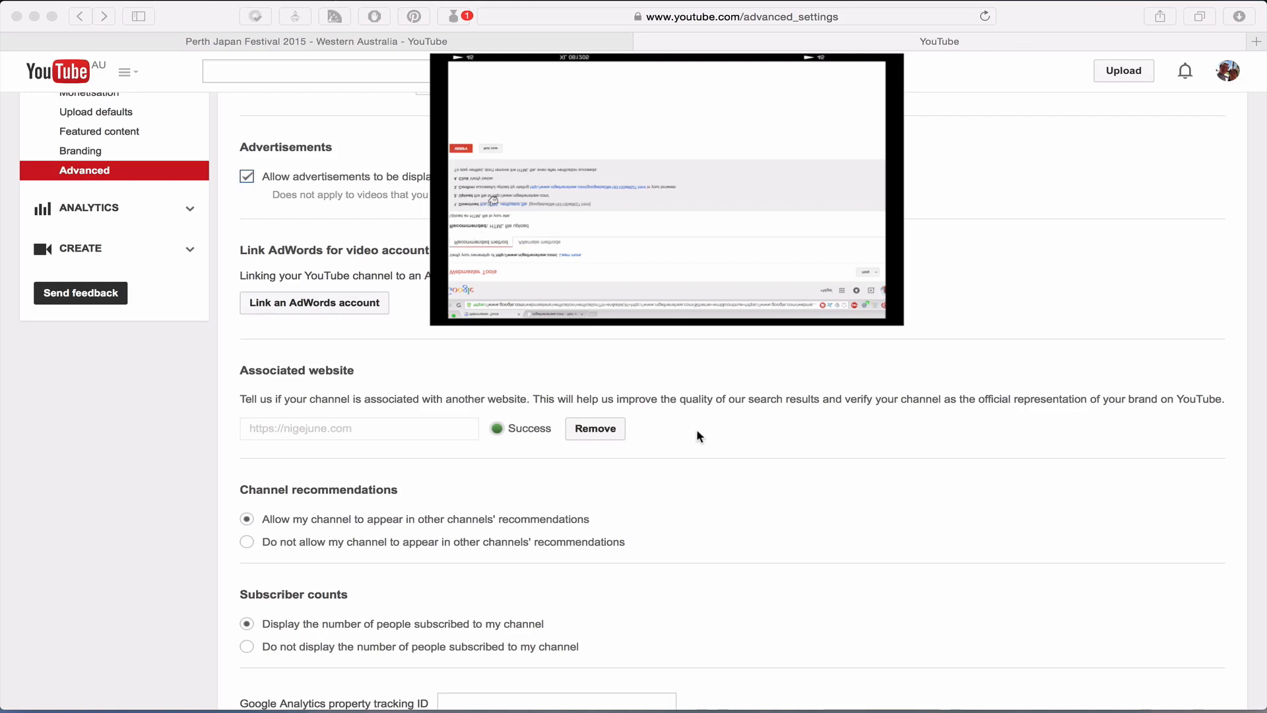
# Test the Facebook link on the end screen of the Perth Japan Festival 2015 video, and return to the video
pyautogui.click(394, 41)
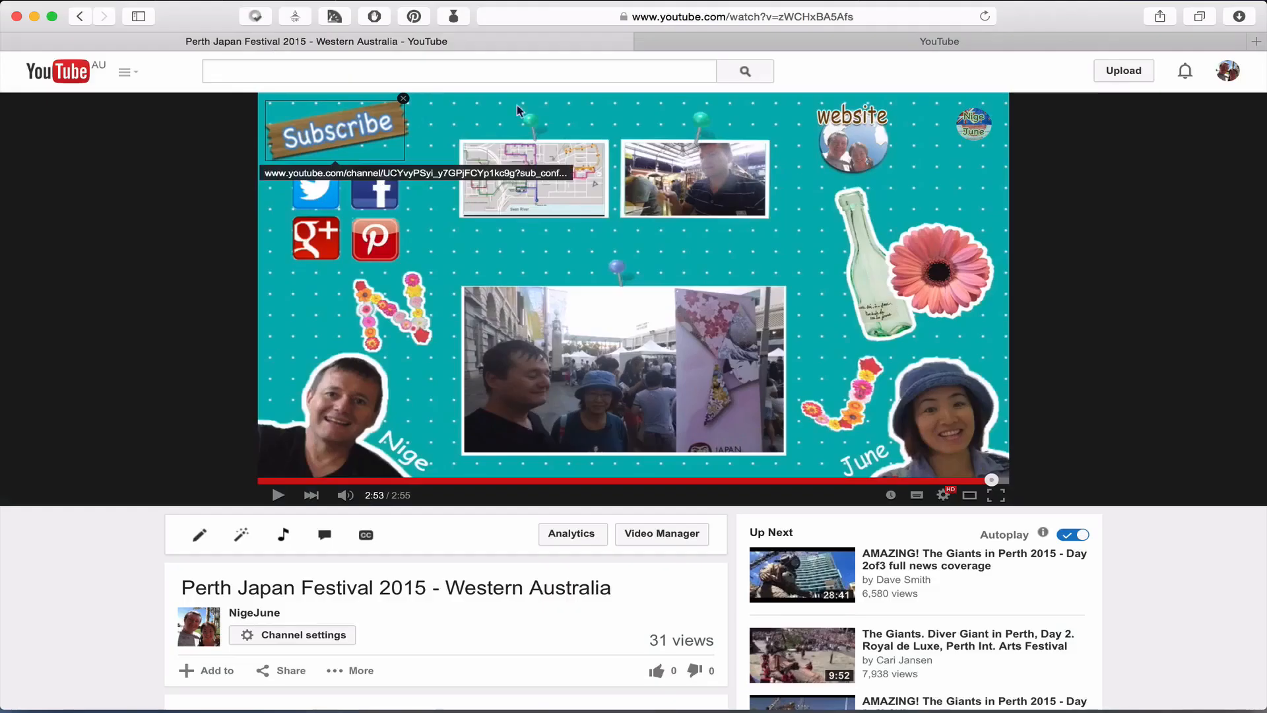
pyautogui.moveTo(858, 141)
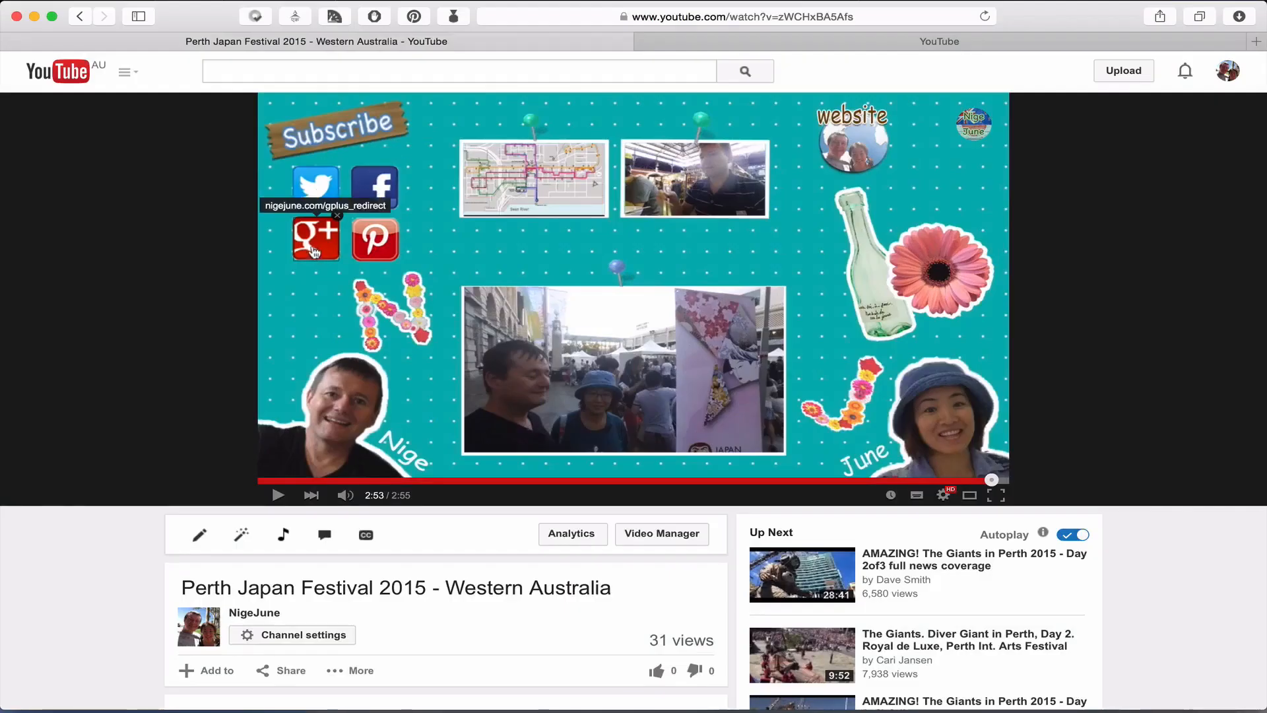
pyautogui.click(374, 195)
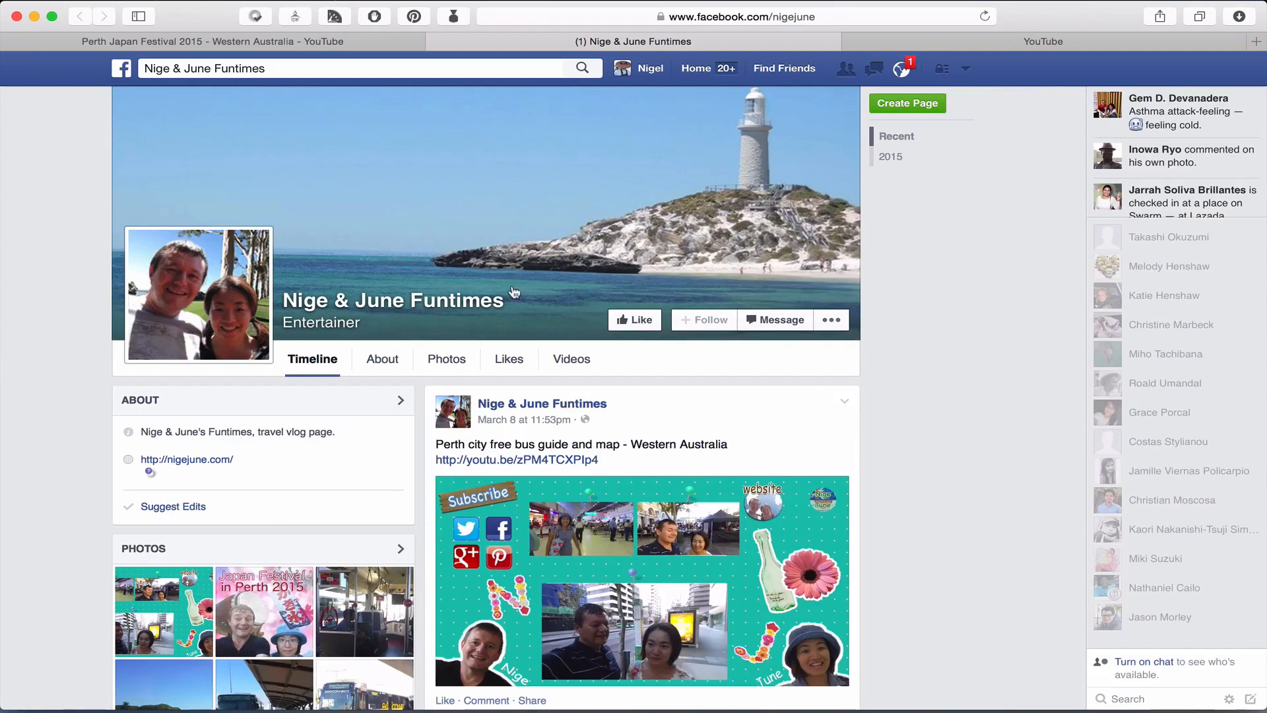
pyautogui.click(241, 44)
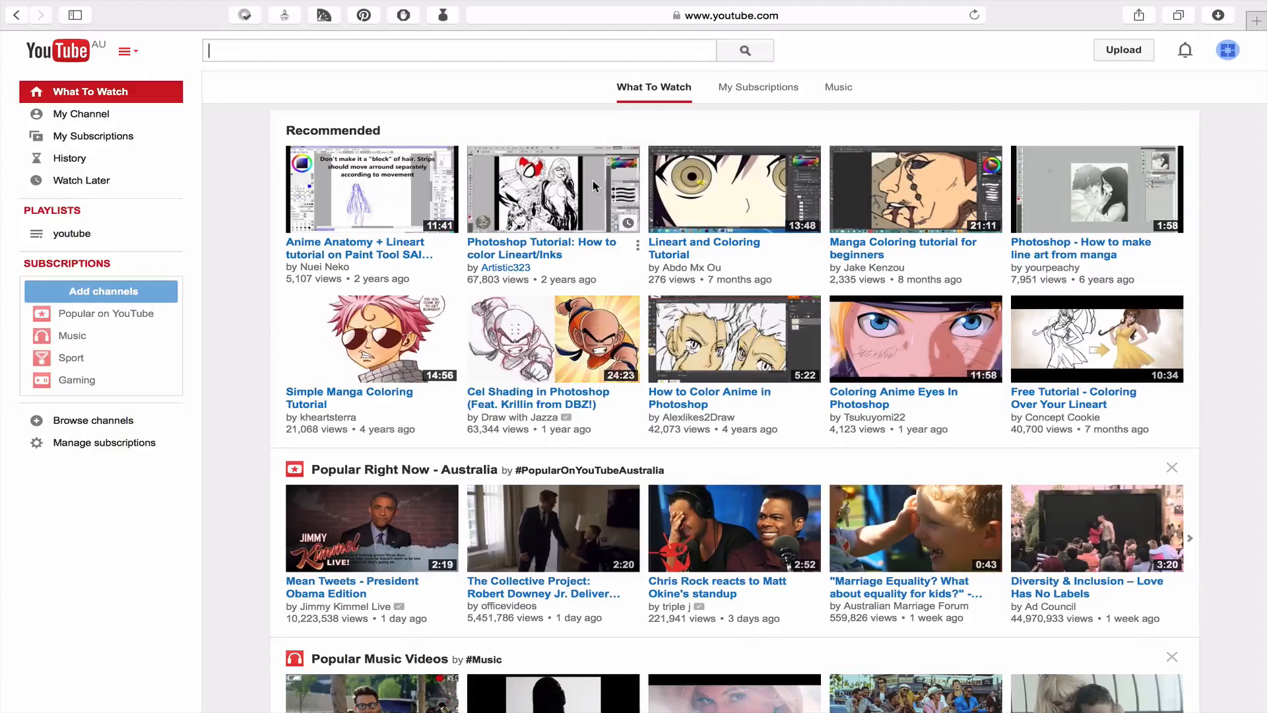
# Open the annotations editor for the video "Using google webmaster tools to verify your website for youtube" and pause on the end screen at 8:49
pyautogui.click(93, 125)
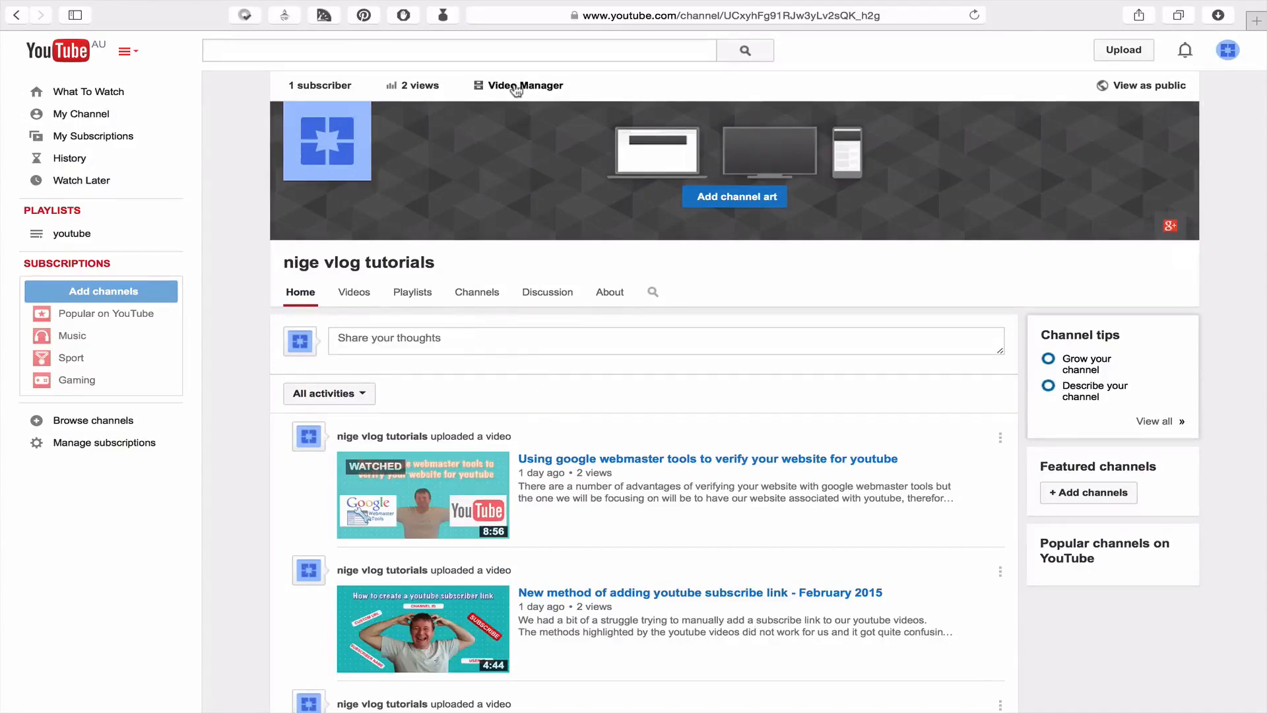
pyautogui.click(516, 89)
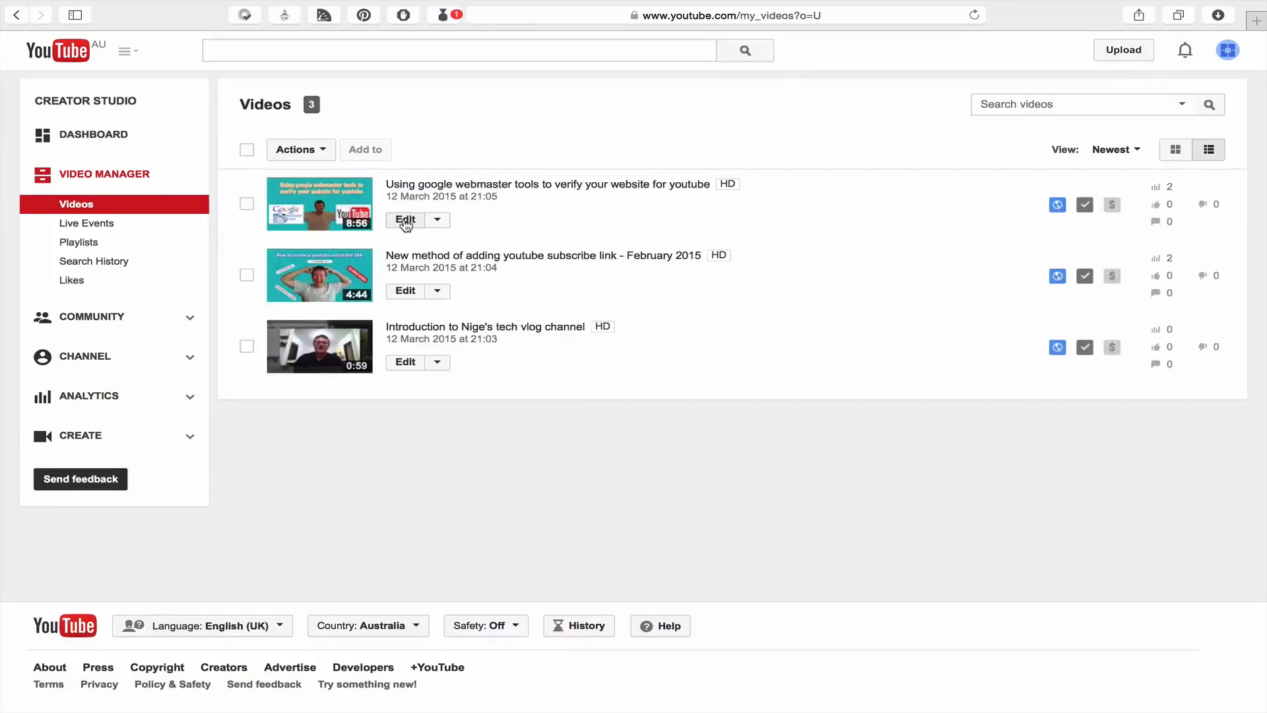
pyautogui.click(406, 221)
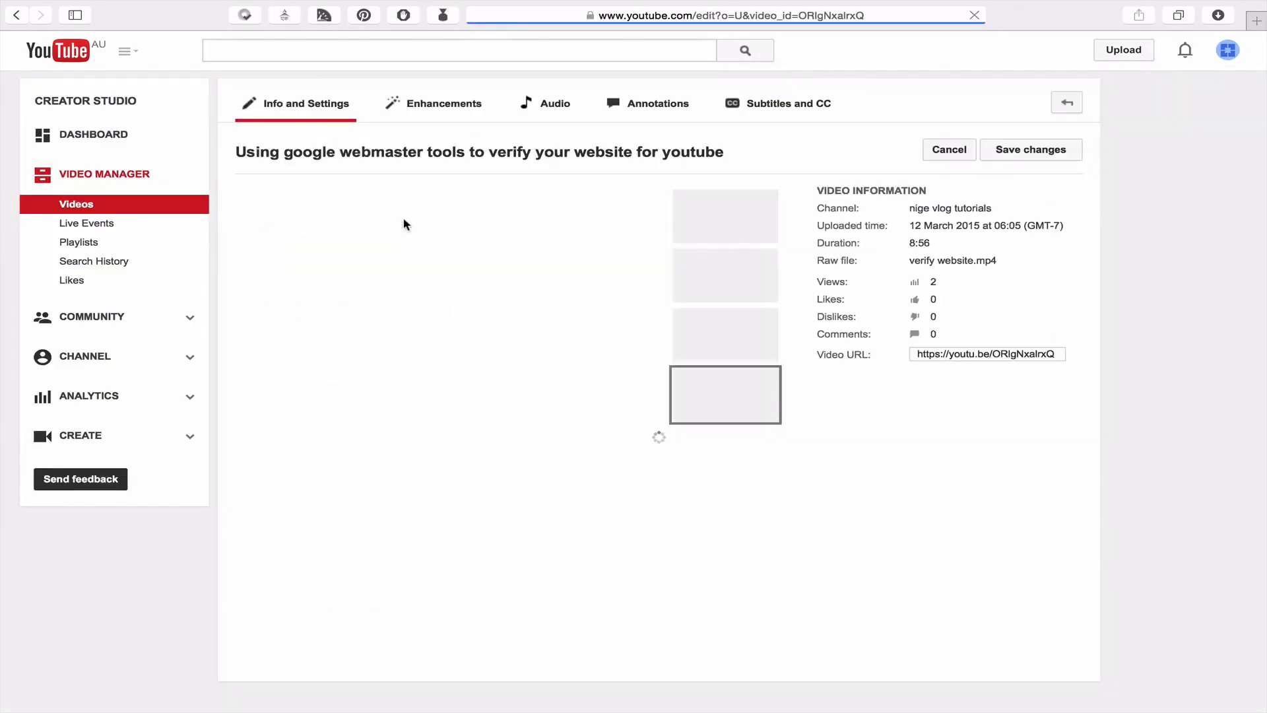
pyautogui.click(660, 103)
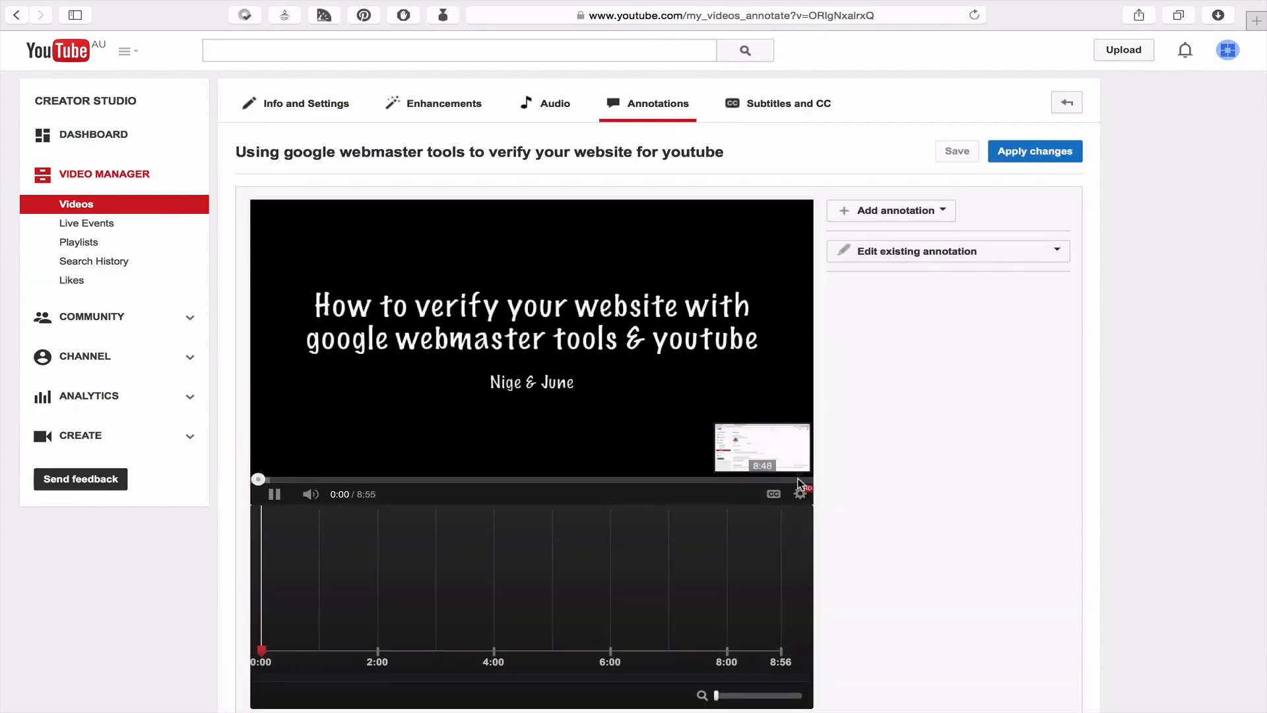
pyautogui.click(799, 480)
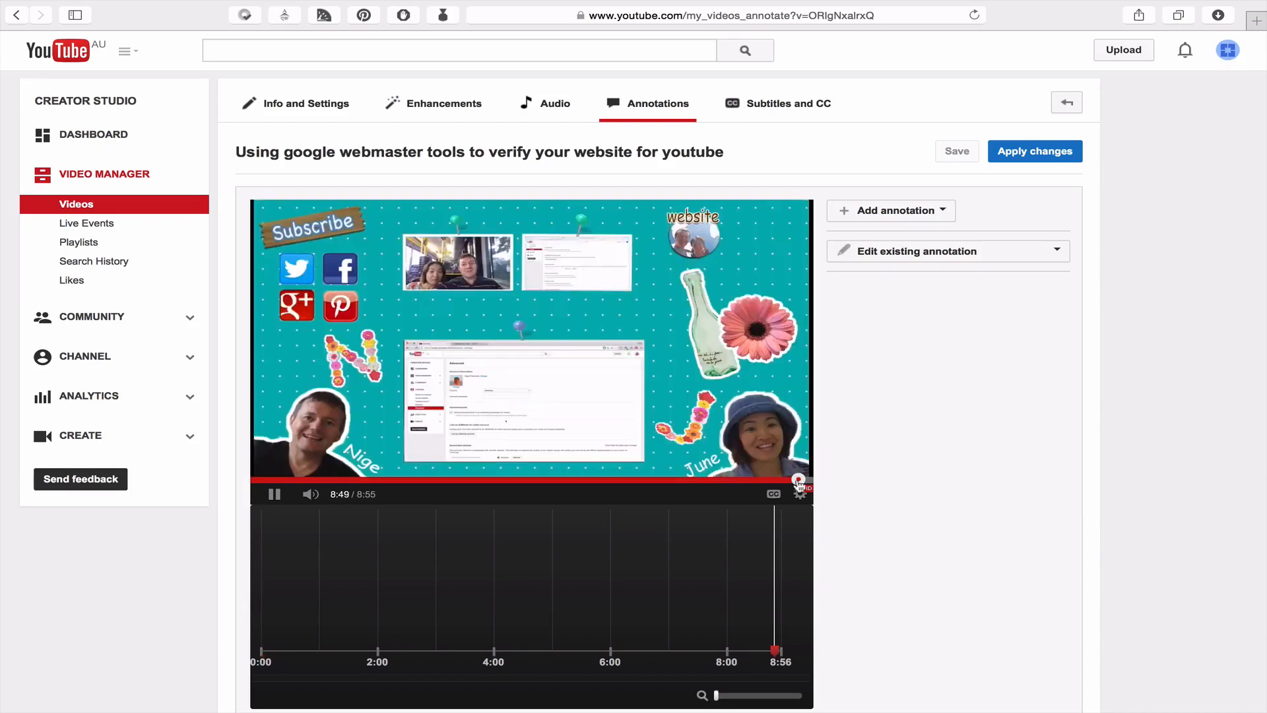
pyautogui.click(672, 357)
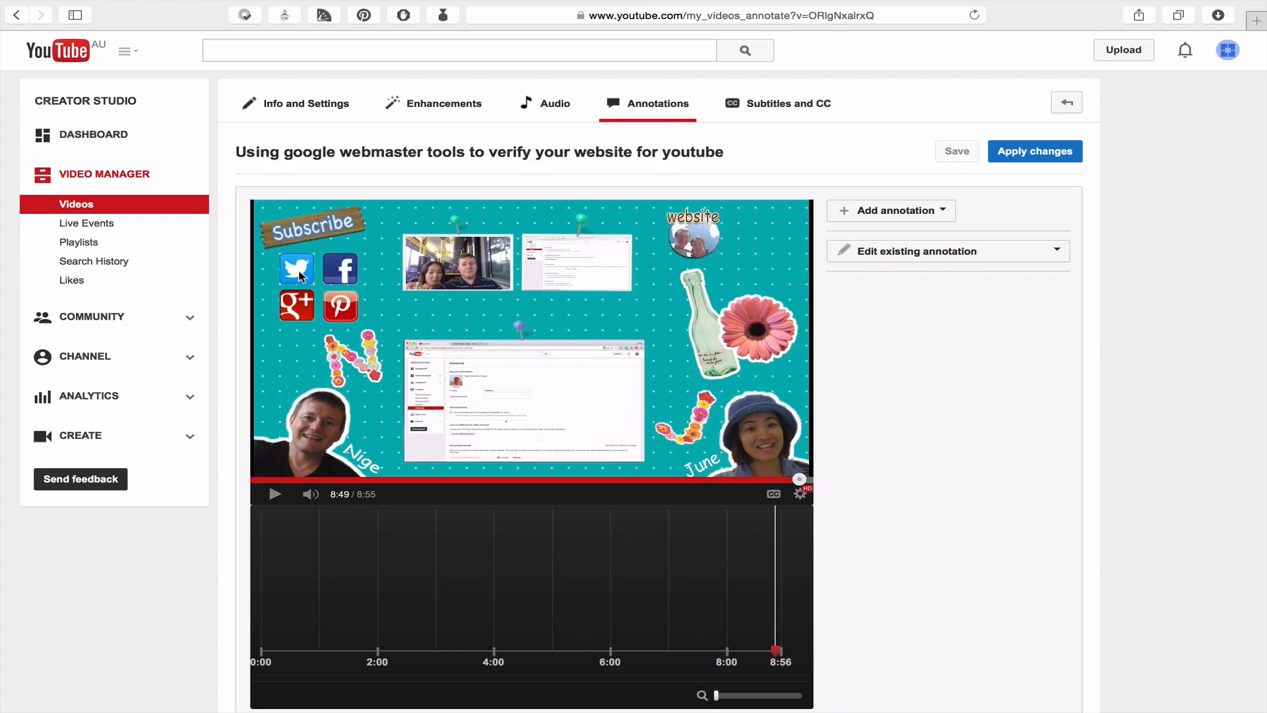
# Add a Spotlight annotation and fit it over the Twitter icon on the end screen
pyautogui.click(943, 212)
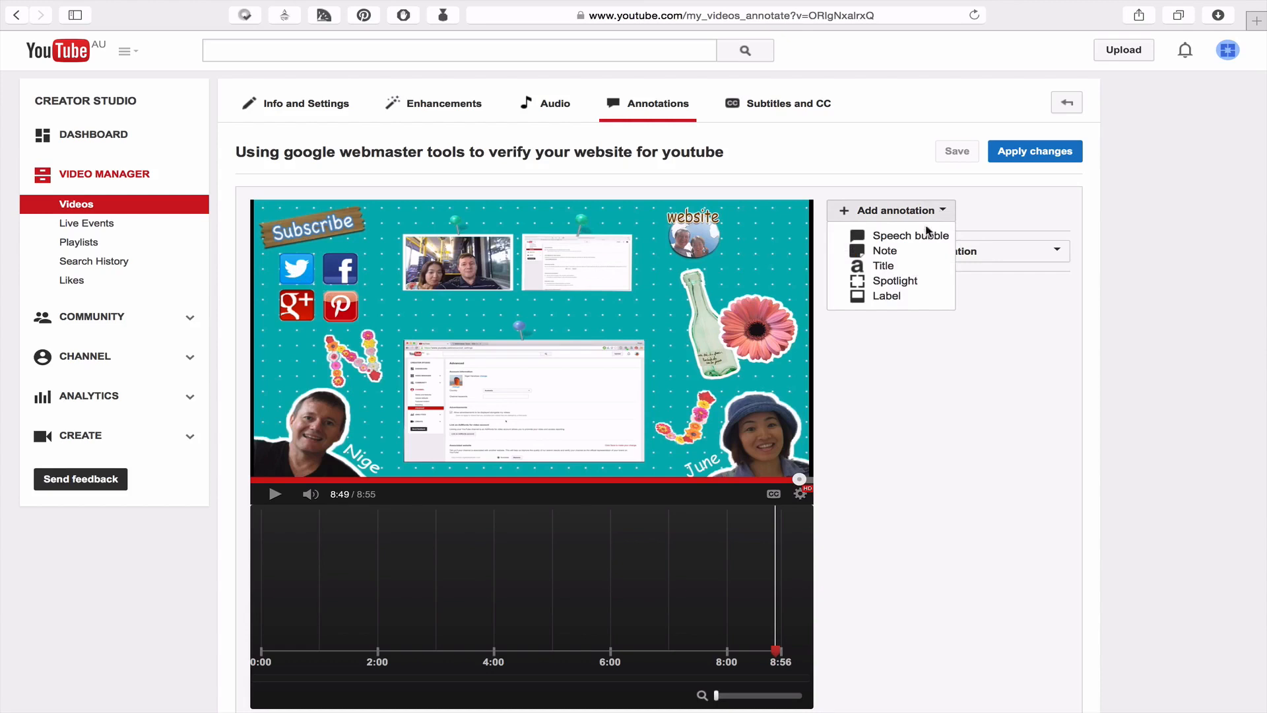
pyautogui.click(906, 284)
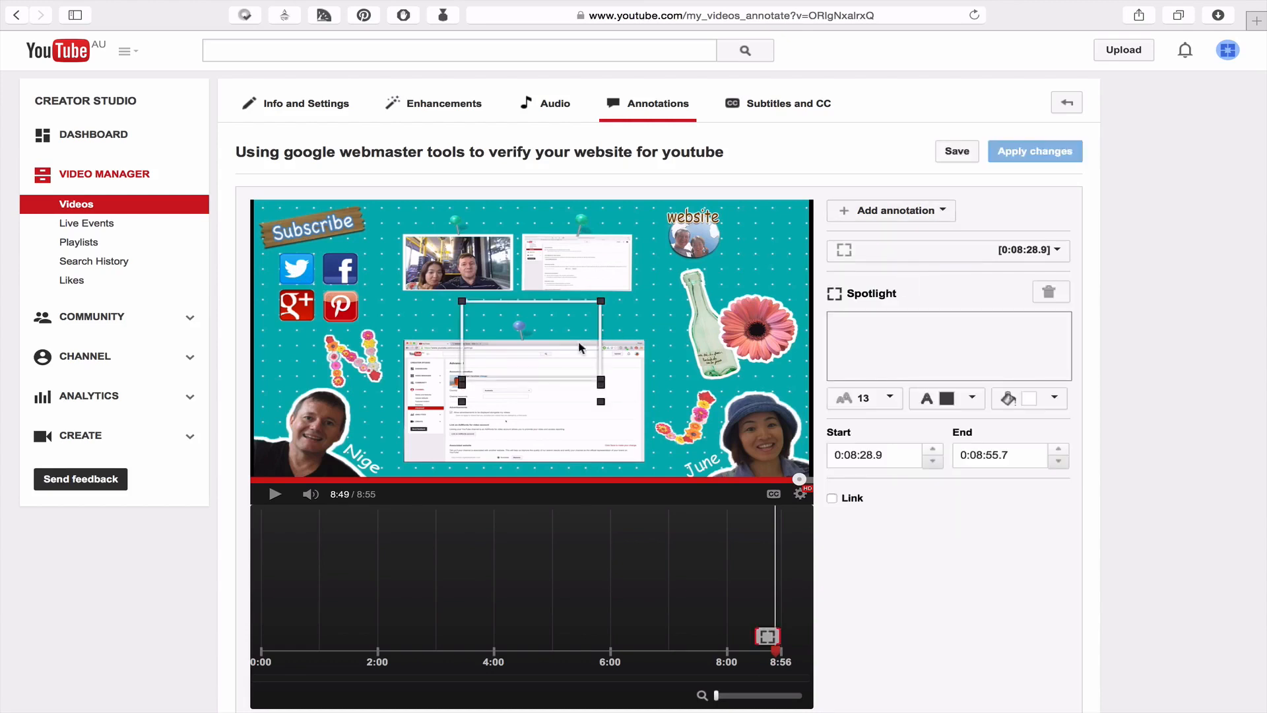
pyautogui.moveTo(578, 341); pyautogui.dragTo(316, 289)
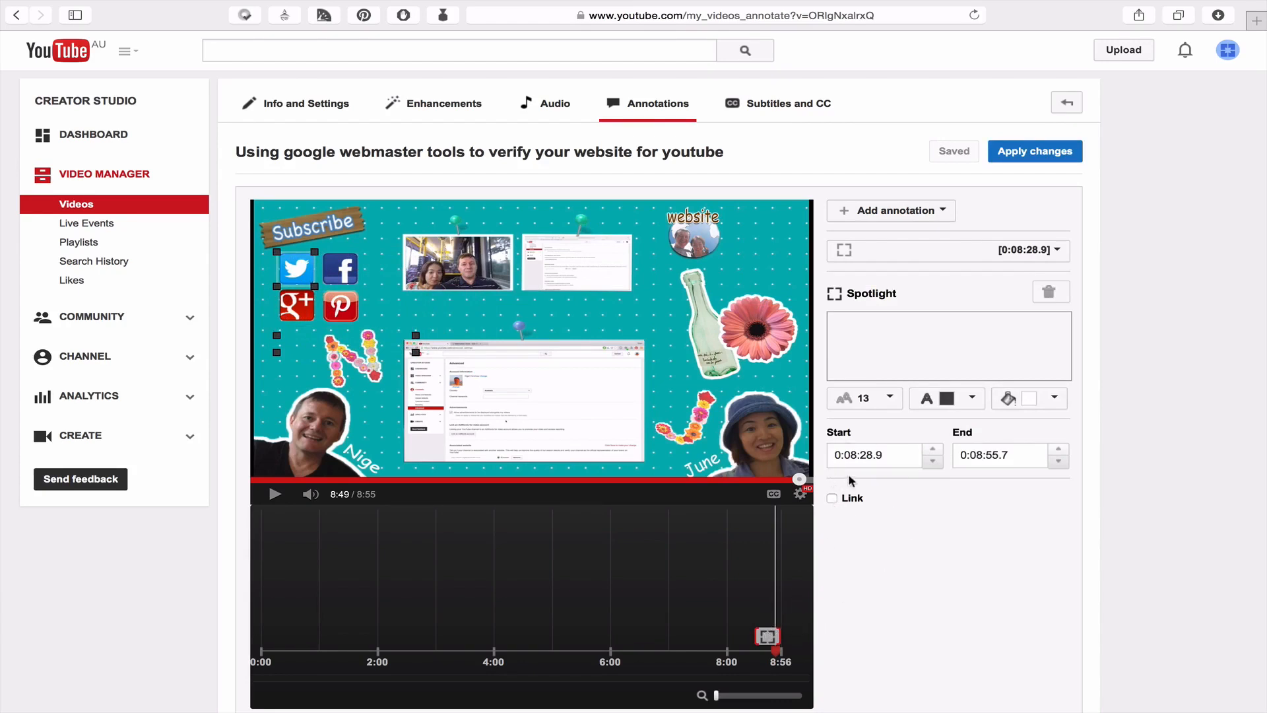
# Enable a link on the spotlight annotation and set its link type to Associated Website
pyautogui.click(831, 500)
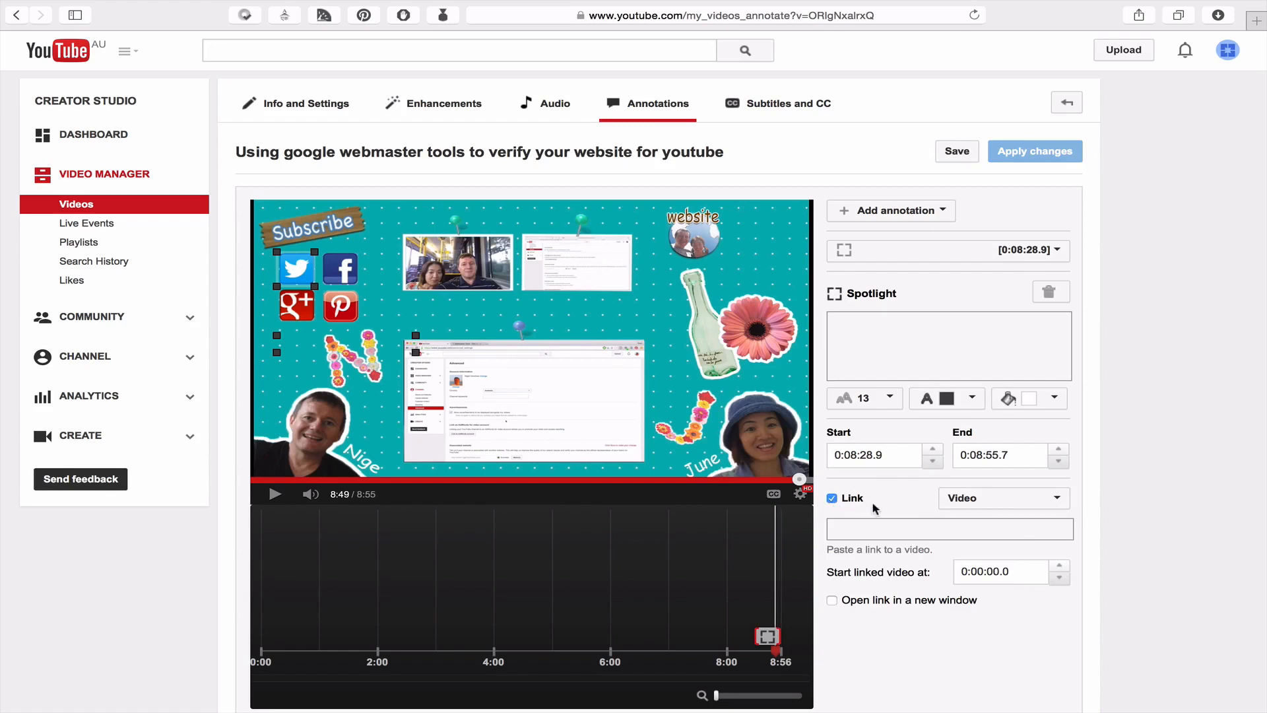
pyautogui.click(1058, 500)
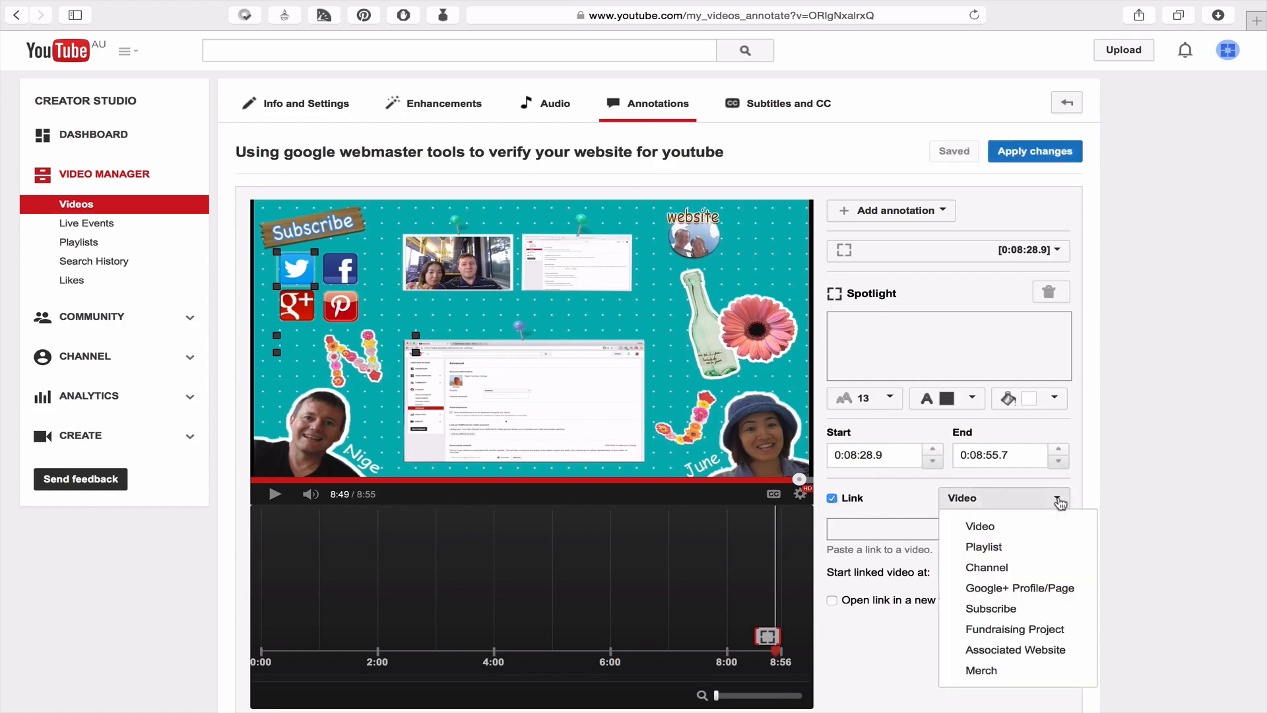
pyautogui.click(1040, 652)
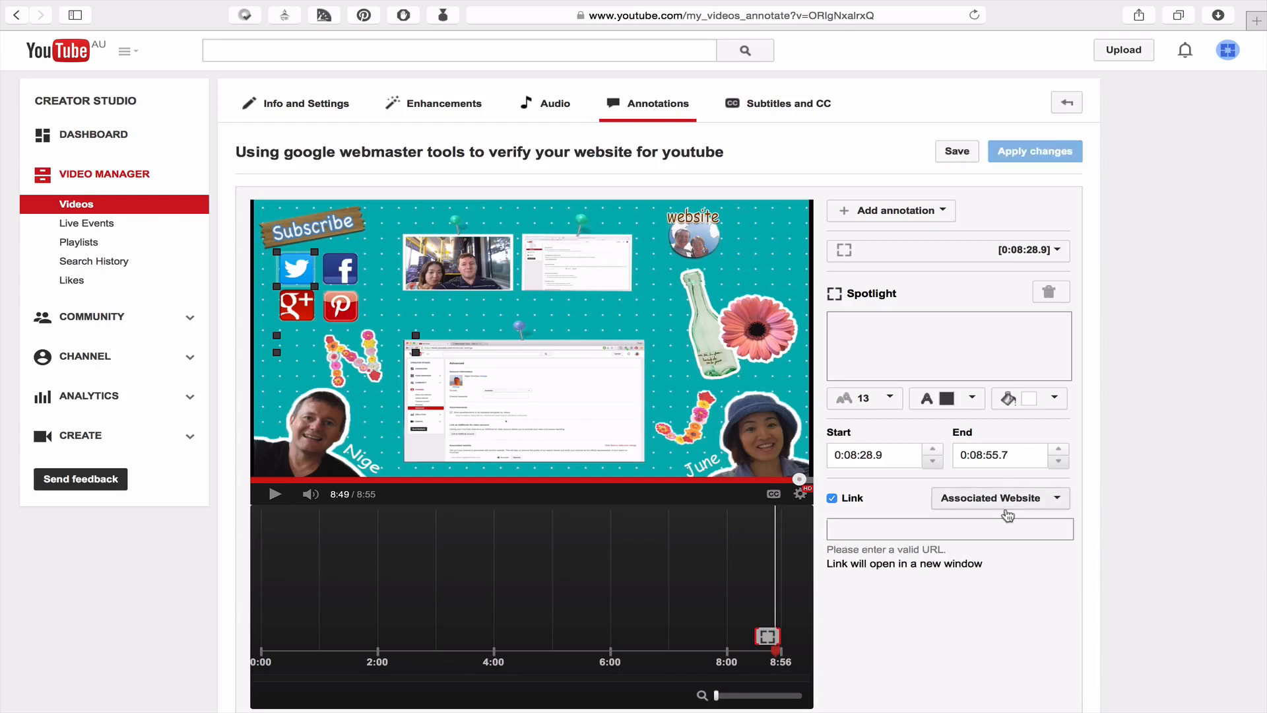
pyautogui.click(862, 530)
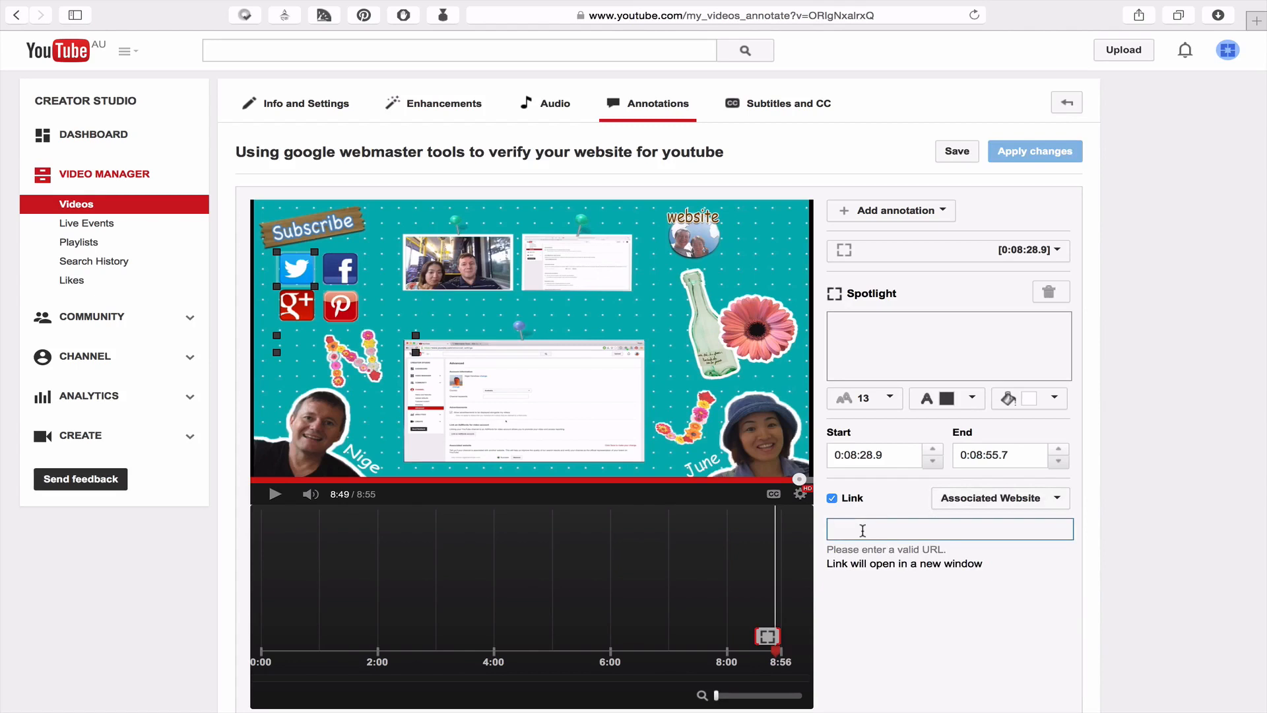
pyautogui.write('ht')
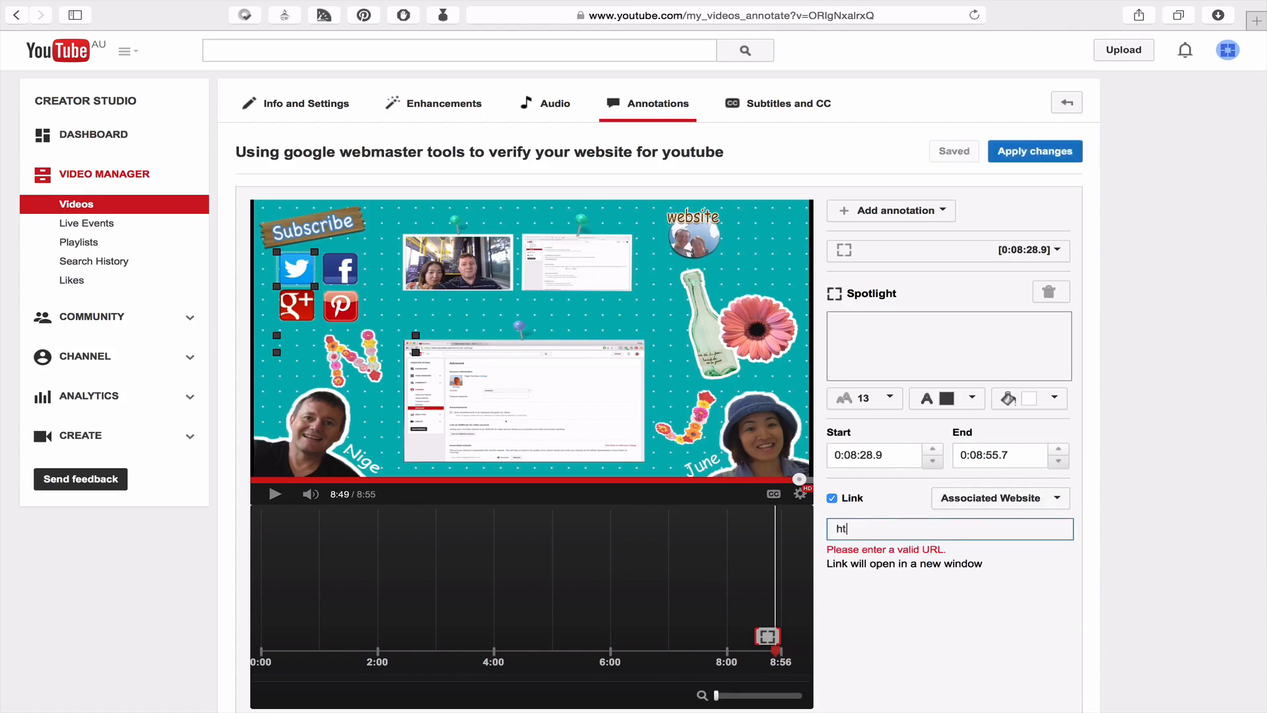
pyautogui.write('tps://nigejune.com/')
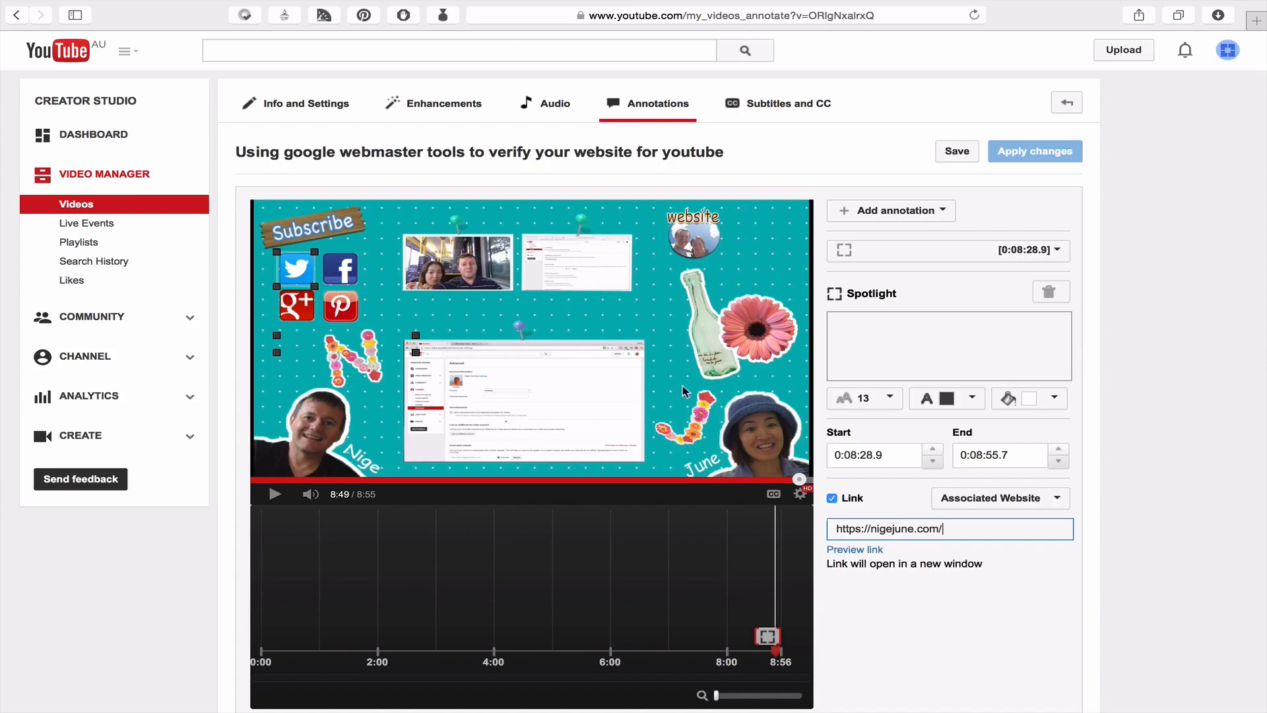
pyautogui.click(303, 269)
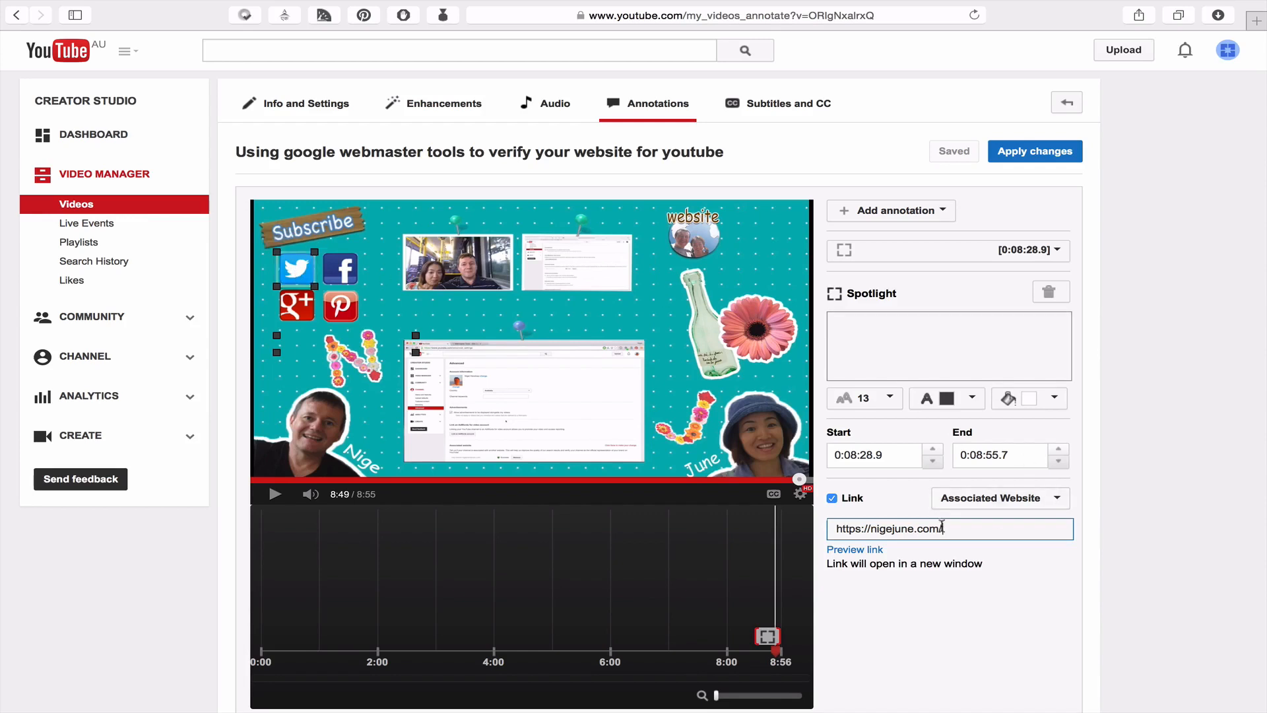
pyautogui.write('tw')
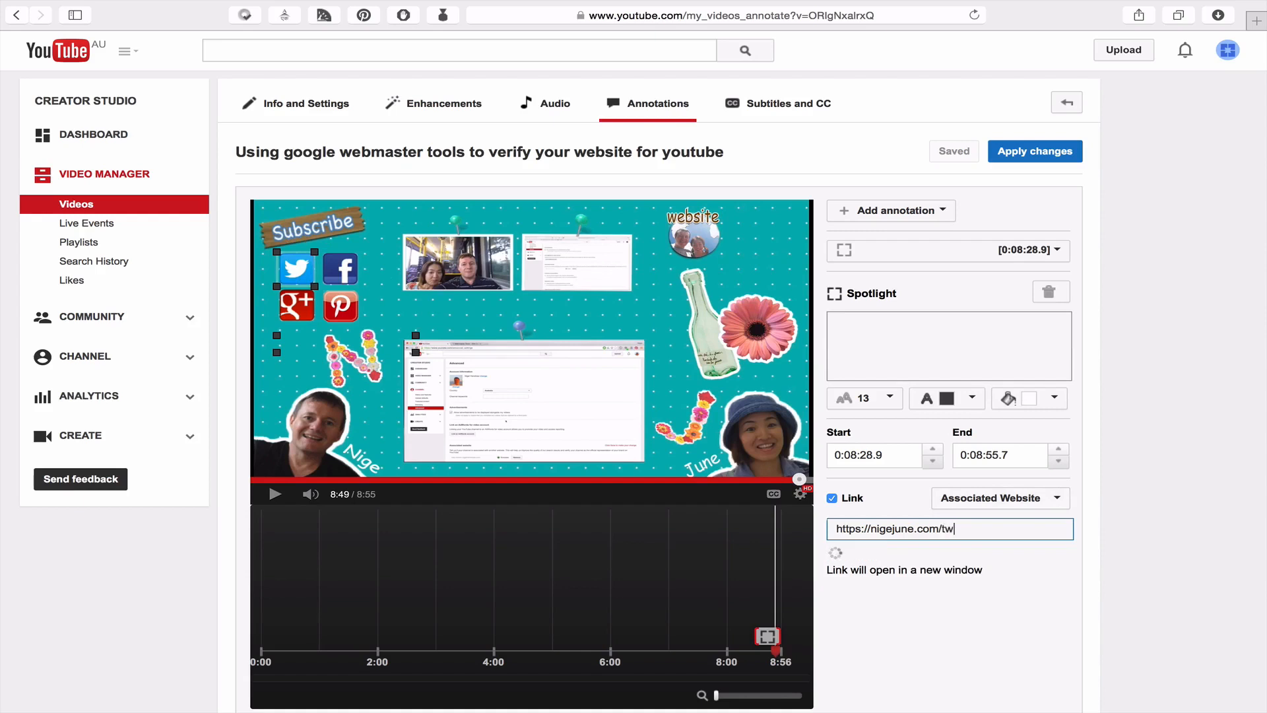
pyautogui.write('itter_re')
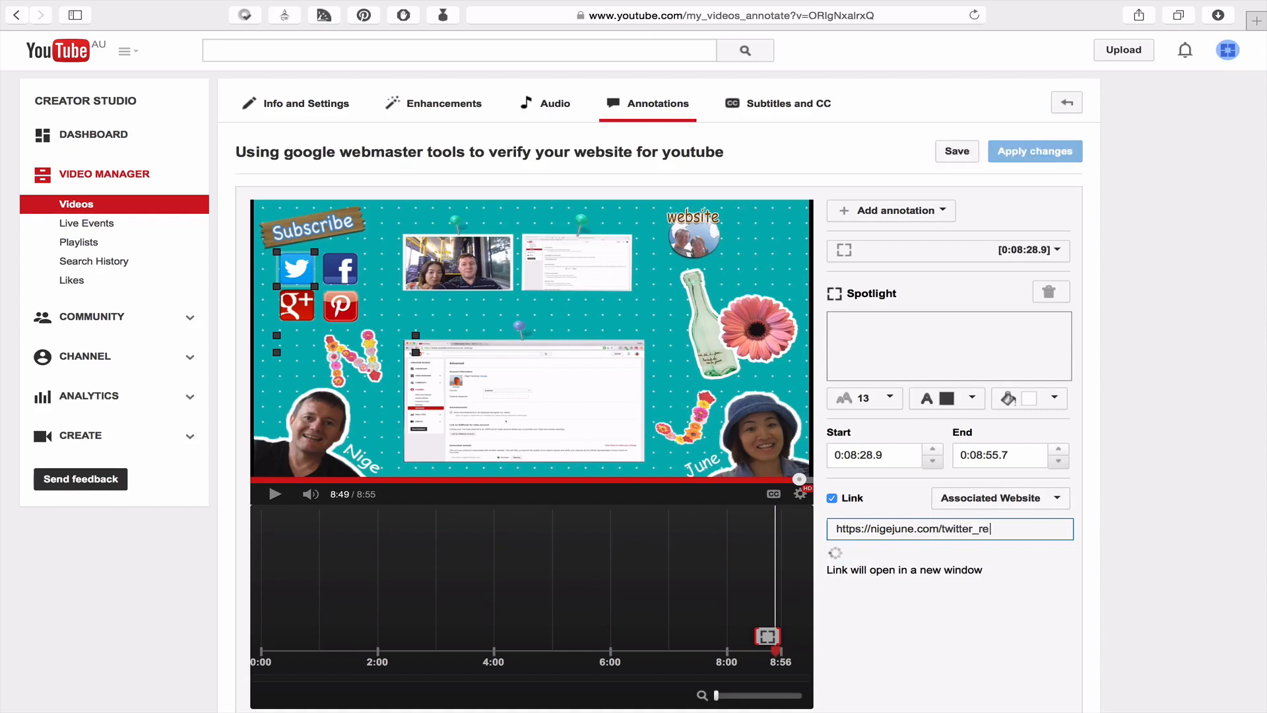
pyautogui.write('direct')
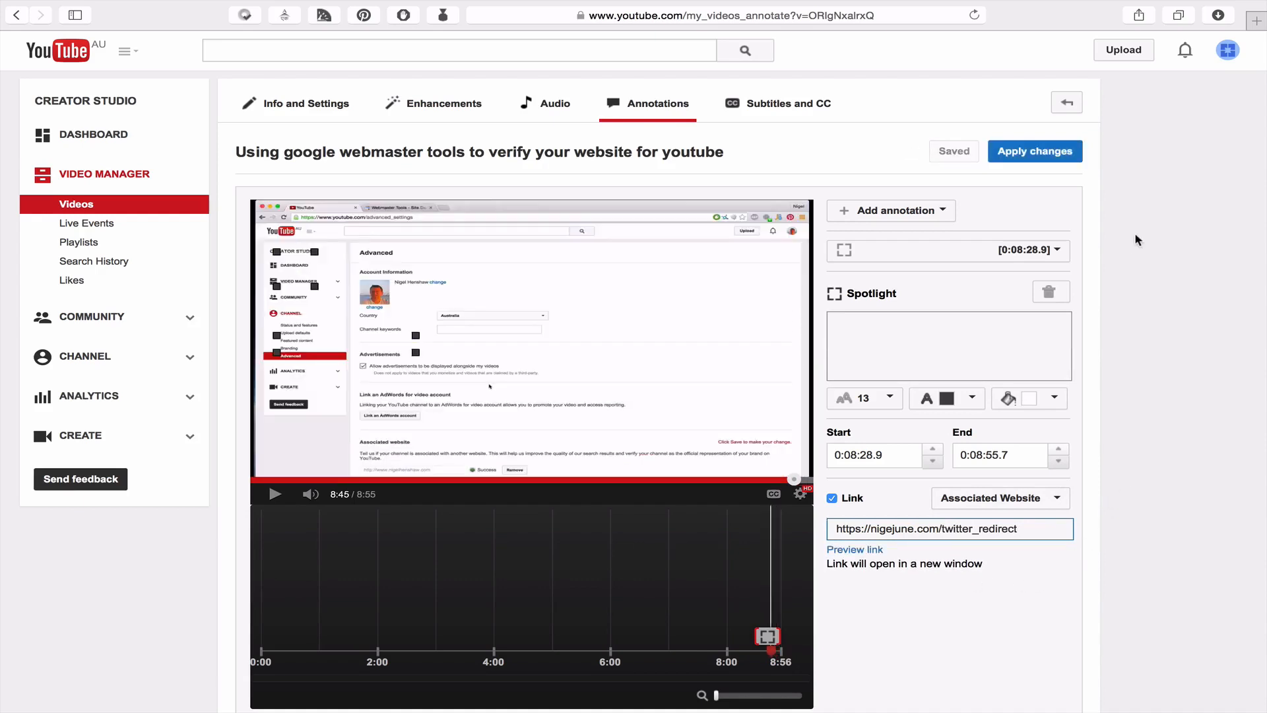
pyautogui.click(1047, 154)
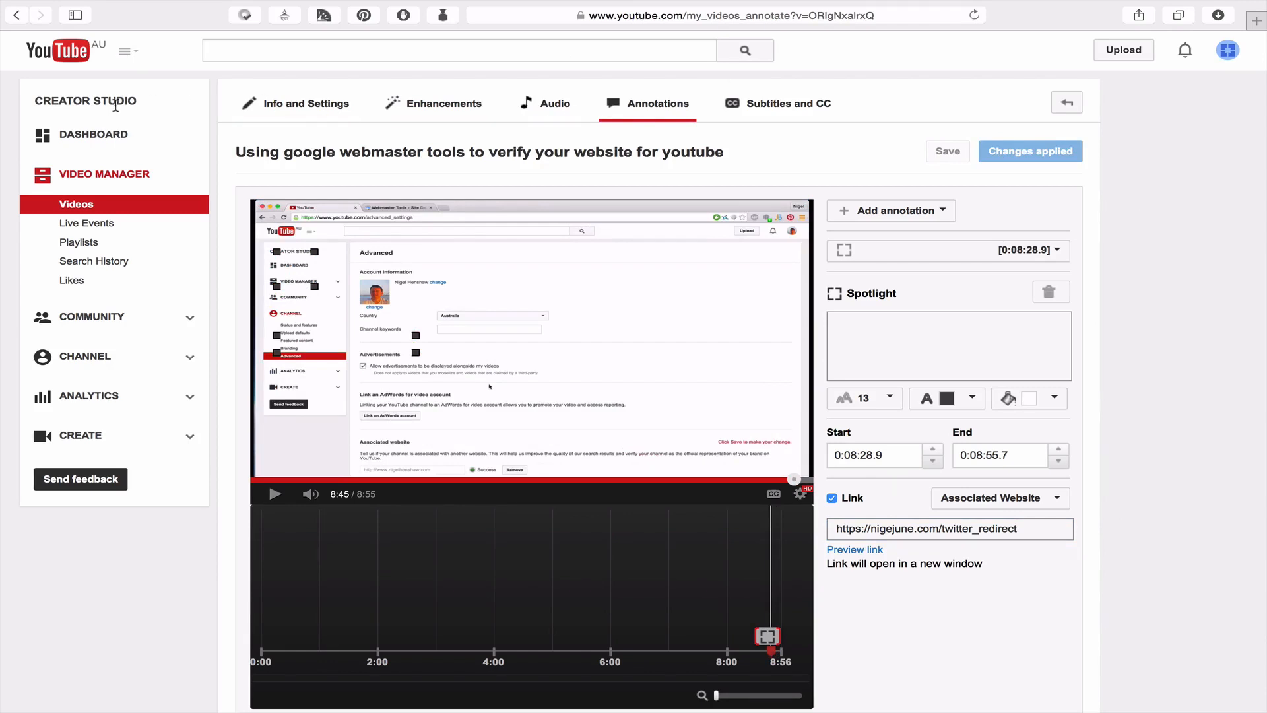
# Open the public page of the Google webmaster tools video from the own channel and reload it
pyautogui.click(128, 51)
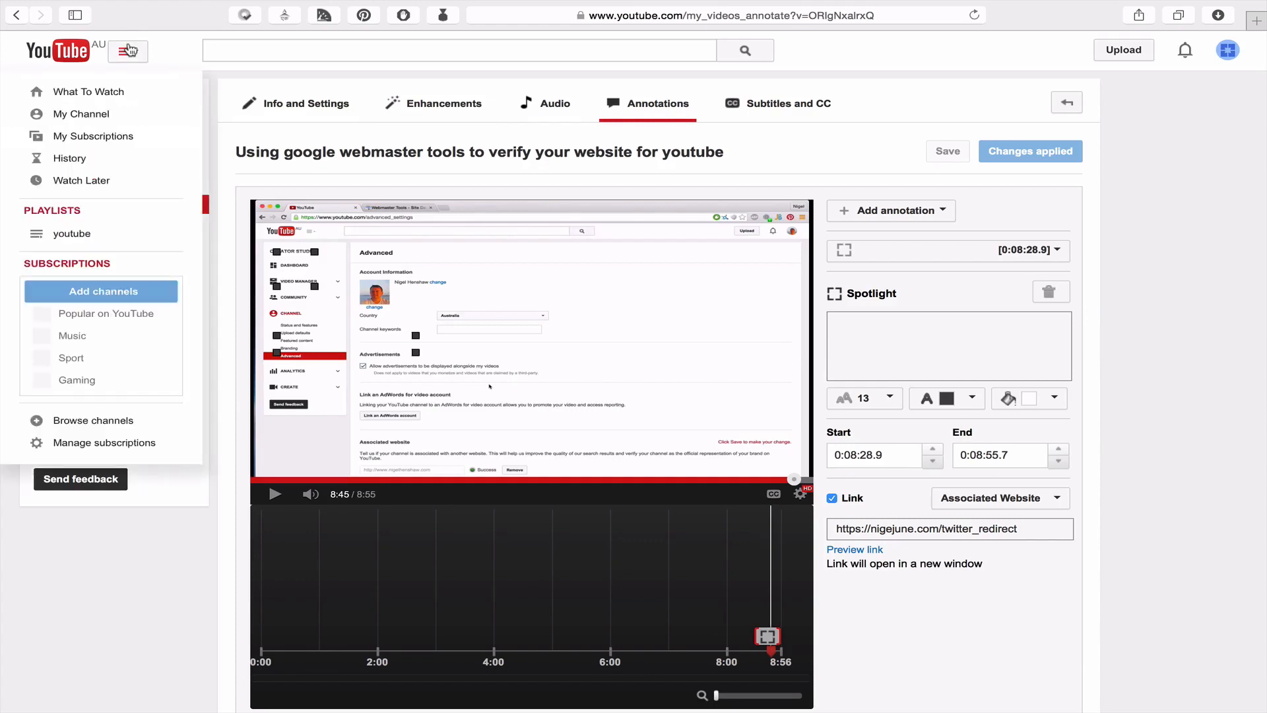
pyautogui.click(93, 114)
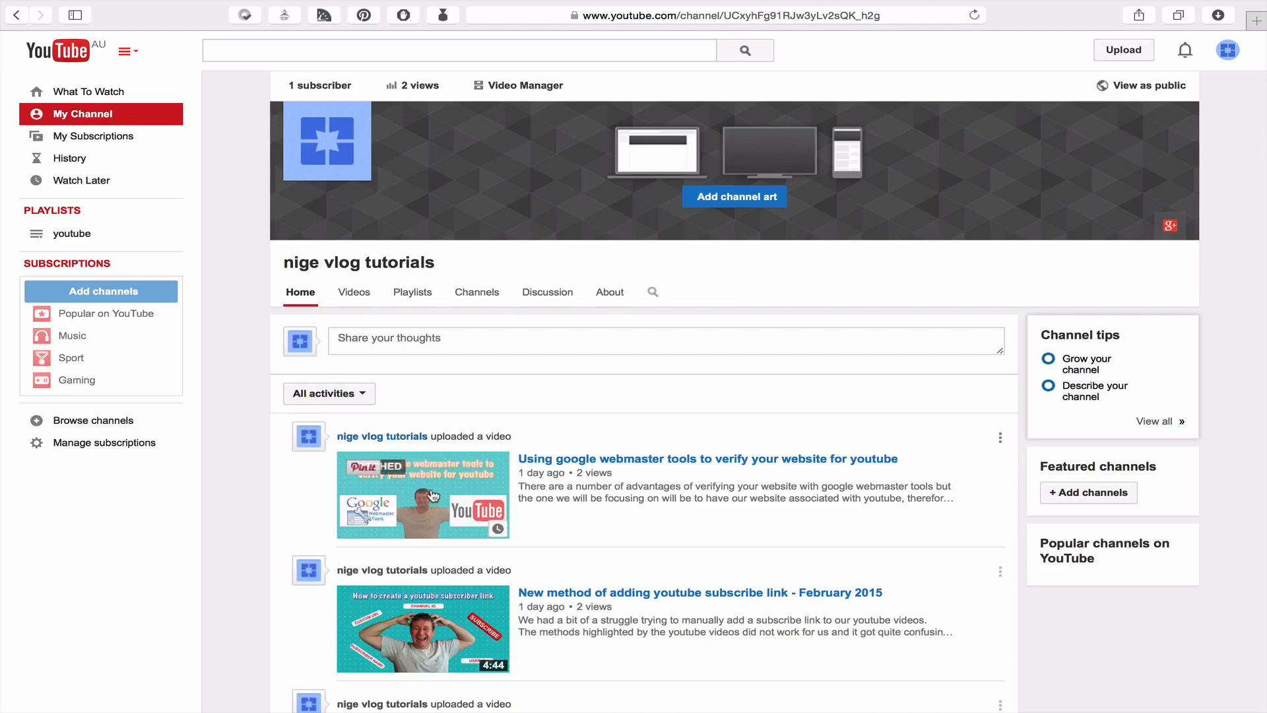
pyautogui.click(432, 494)
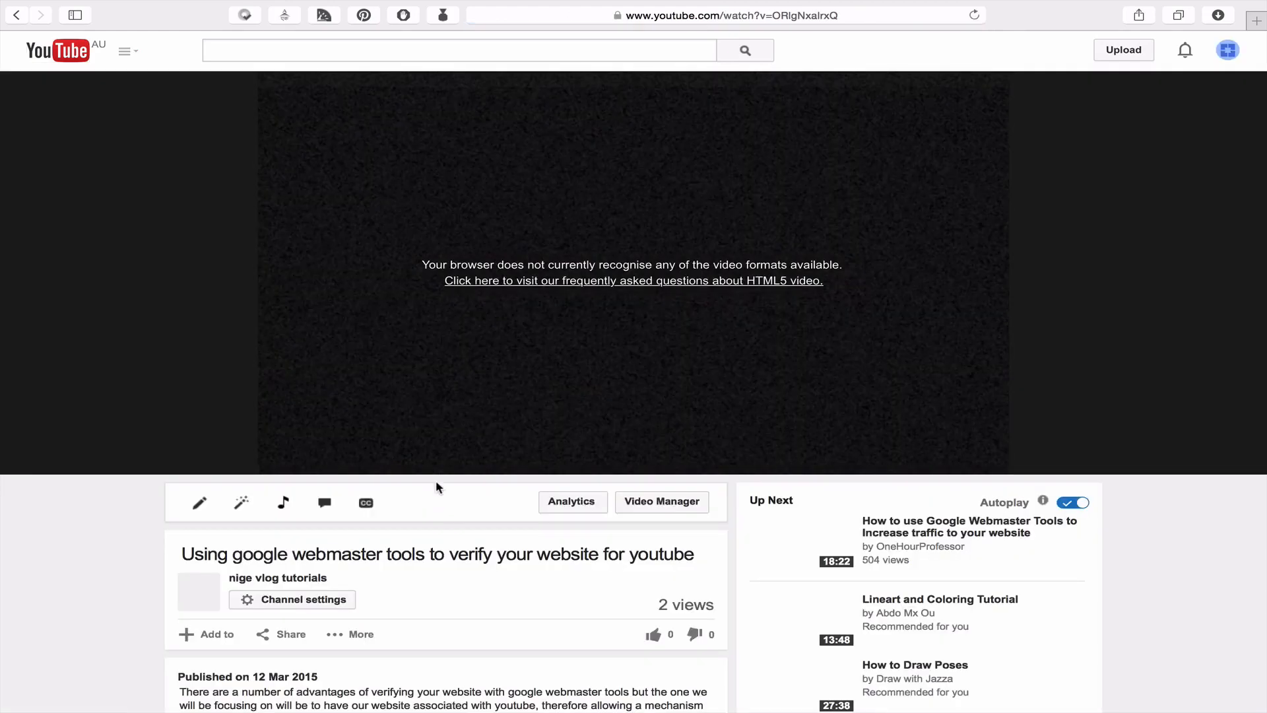
pyautogui.click(974, 15)
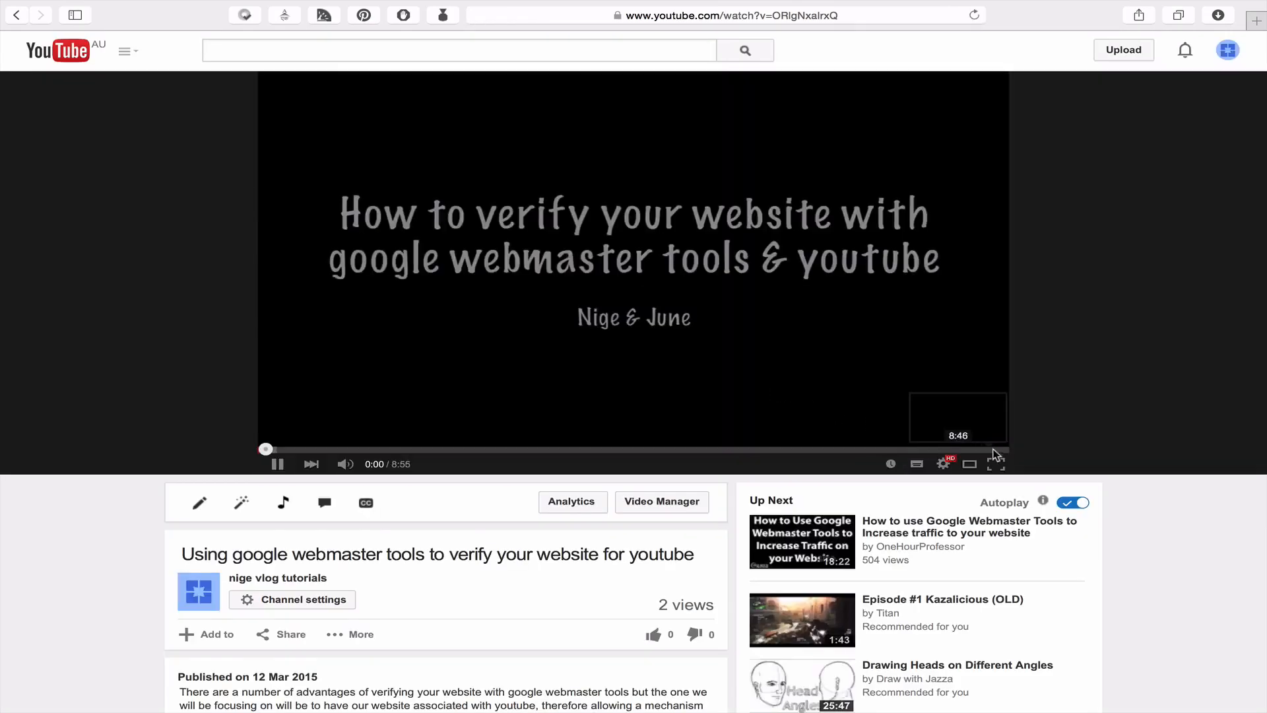
# Pause the video on its end screen near 8:49 and test the Twitter icon's link
pyautogui.click(992, 450)
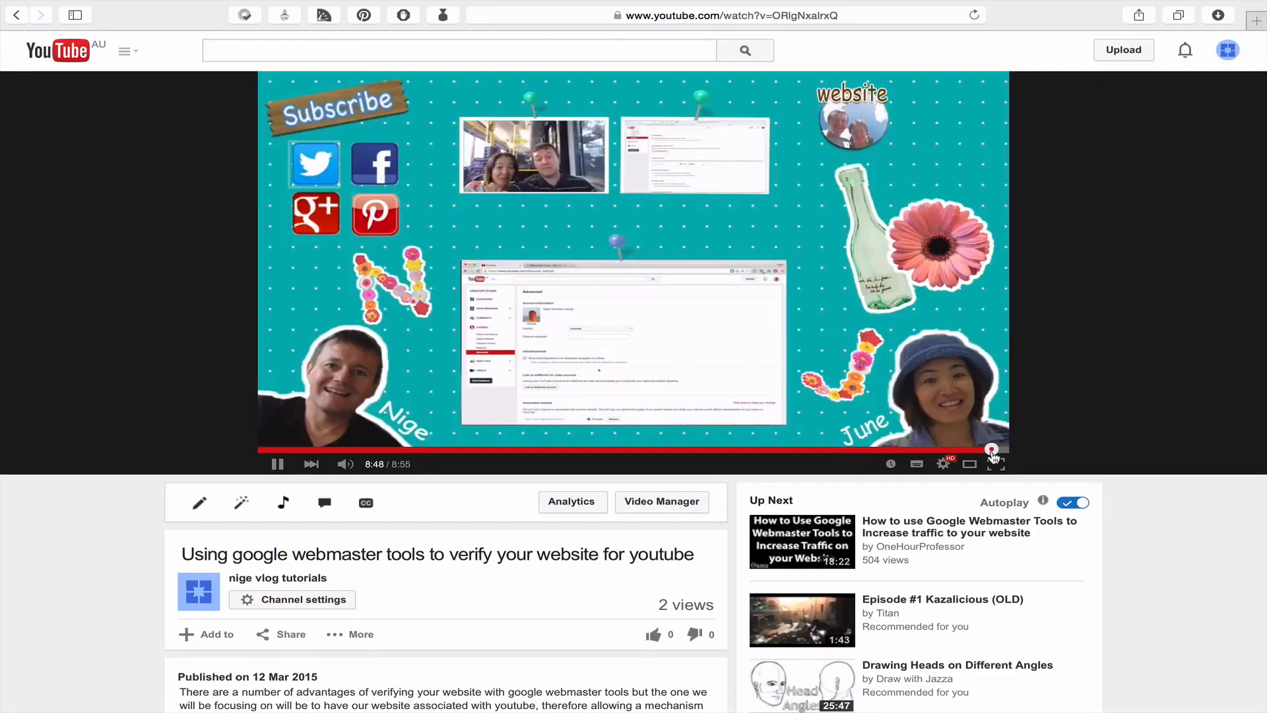
pyautogui.click(691, 192)
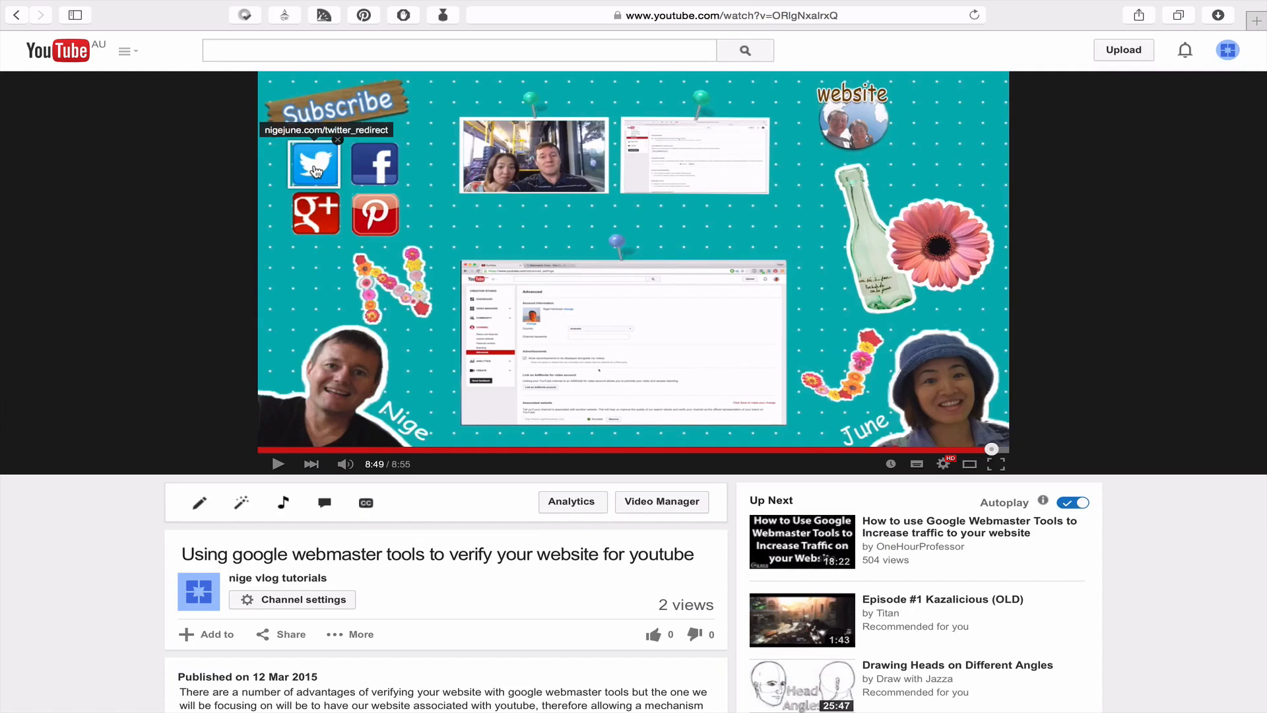
pyautogui.click(314, 171)
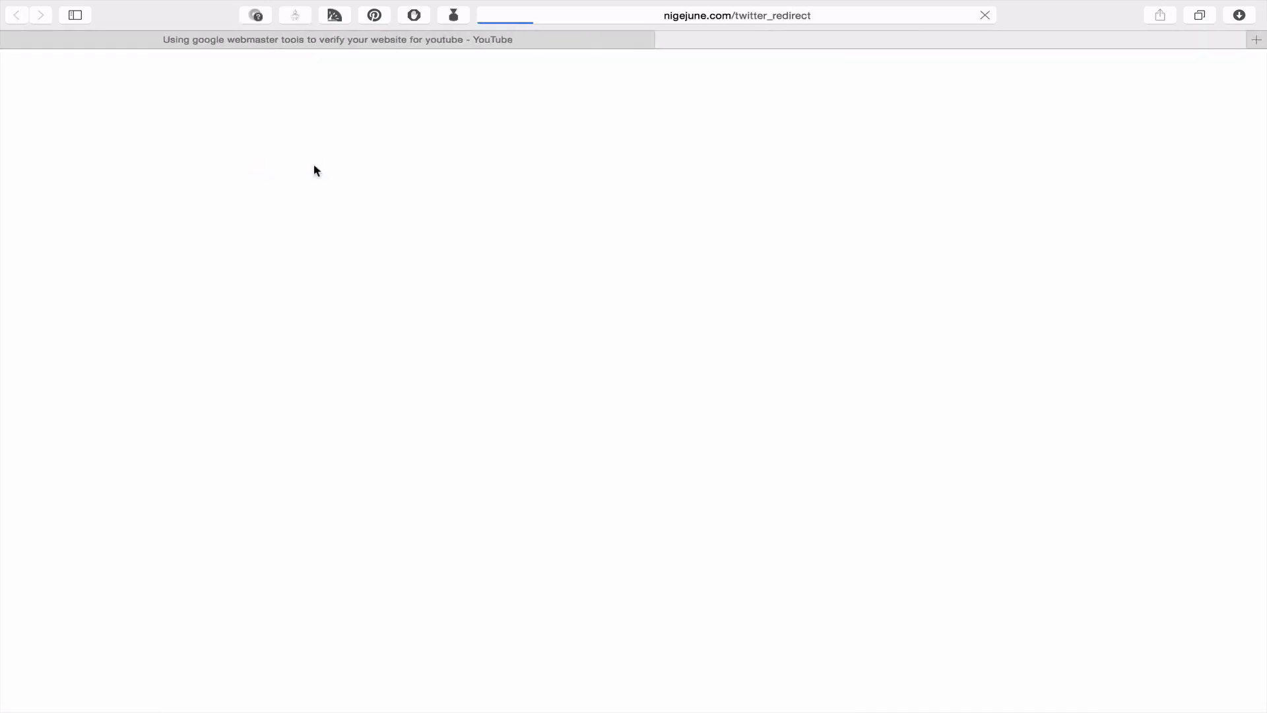